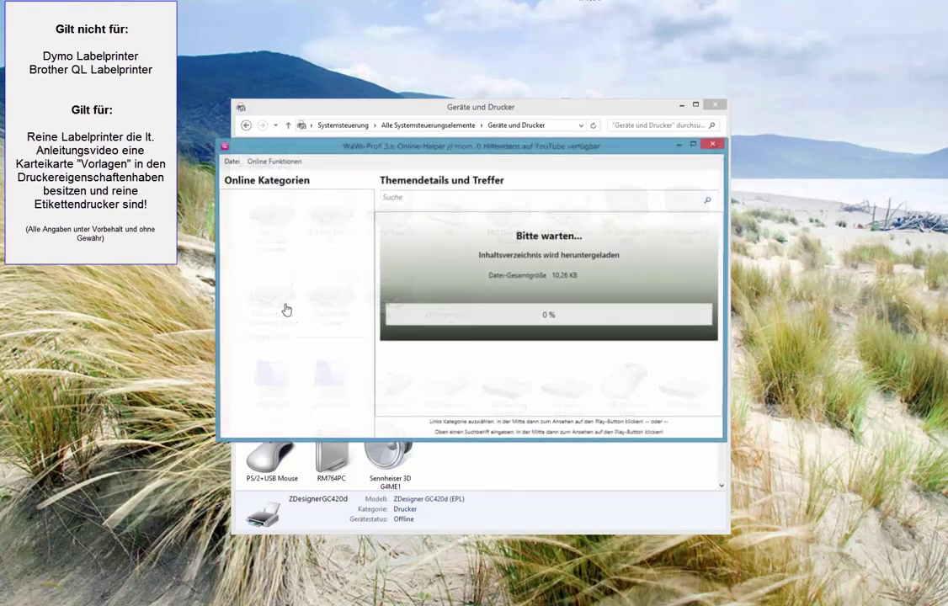
Search the WaWi-Profi online help videos for "zebra" and move the helper window clear of the printer list
{"action": "left_click", "coordinate": [419, 201]}
{"action": "type", "text": "zebra"}
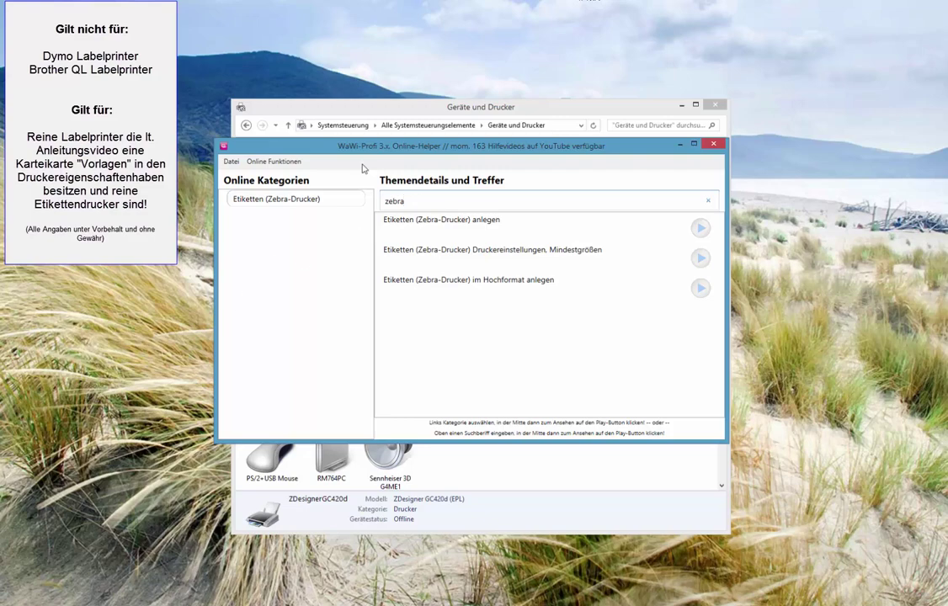
{"action": "left_click_drag", "start_coordinate": [378, 157], "coordinate": [368, 255]}
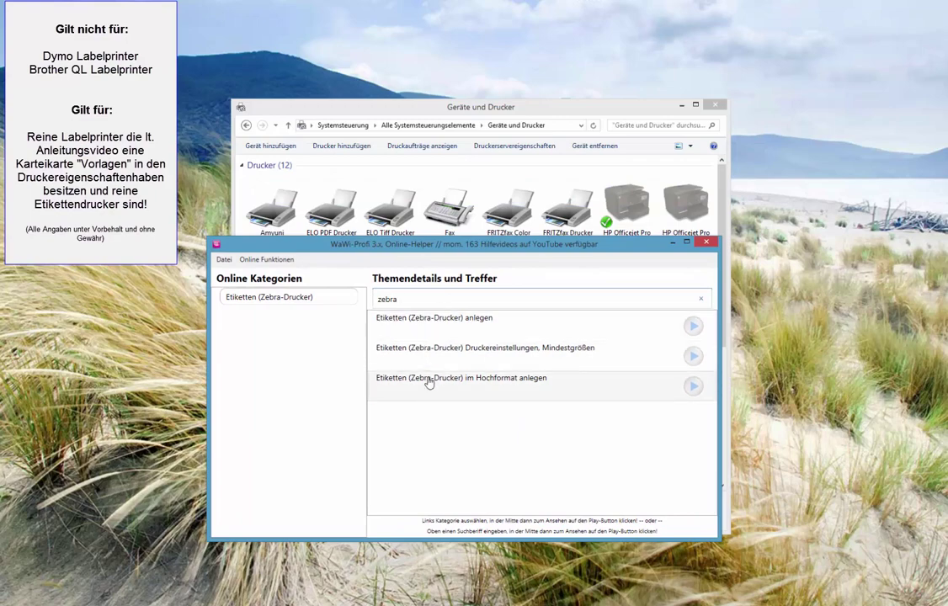
Search the online help videos for "etikett" and browse the topics in the Etiketten category
{"action": "double_click", "coordinate": [404, 299]}
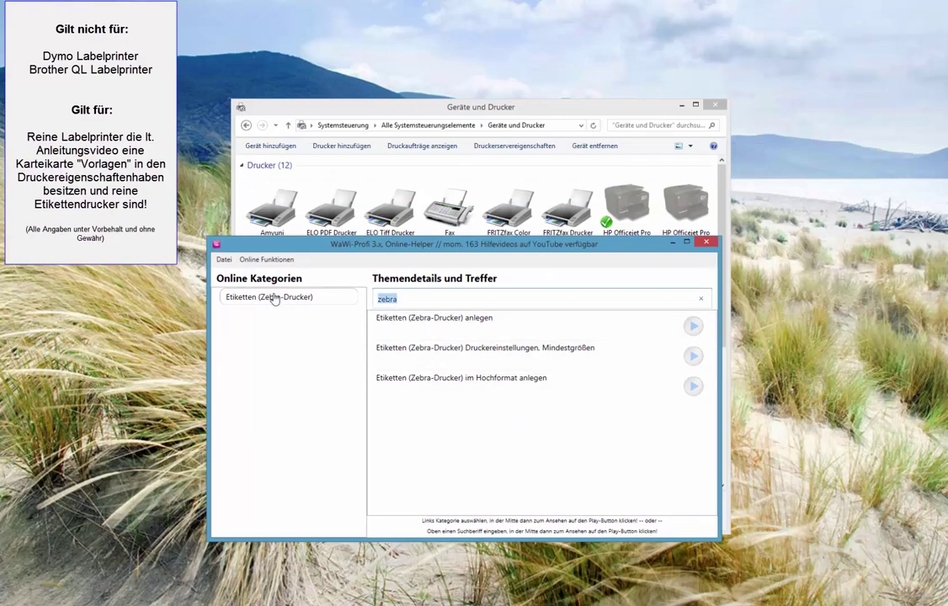
{"action": "type", "text": "etikett"}
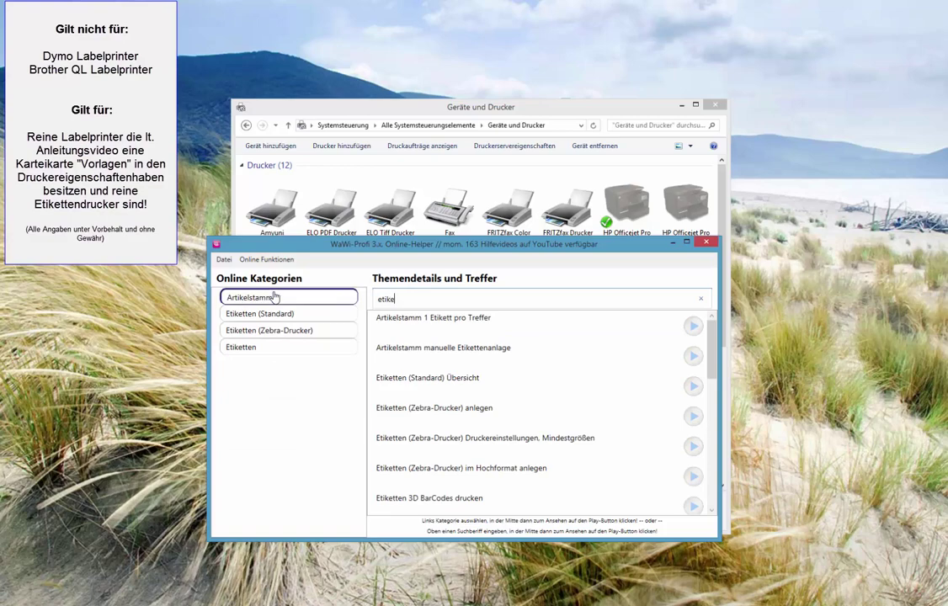
{"action": "left_click", "coordinate": [276, 349]}
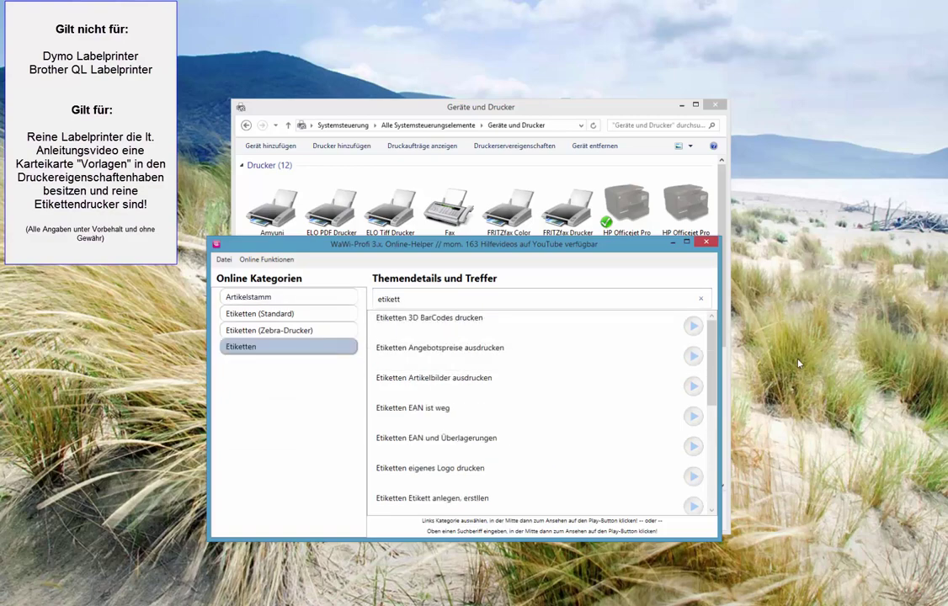
{"action": "left_click_drag", "start_coordinate": [710, 406], "coordinate": [709, 436]}
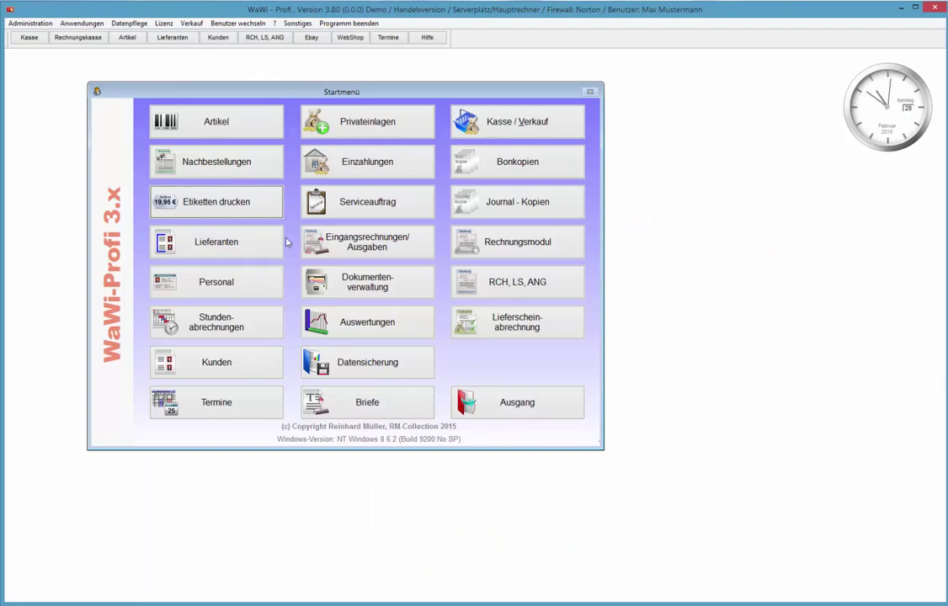
In WaWi-Profi's Zebra label printing, select the article Die lustigen Kämpfer, call up the label settings, and close label printing
{"action": "left_click", "coordinate": [243, 203]}
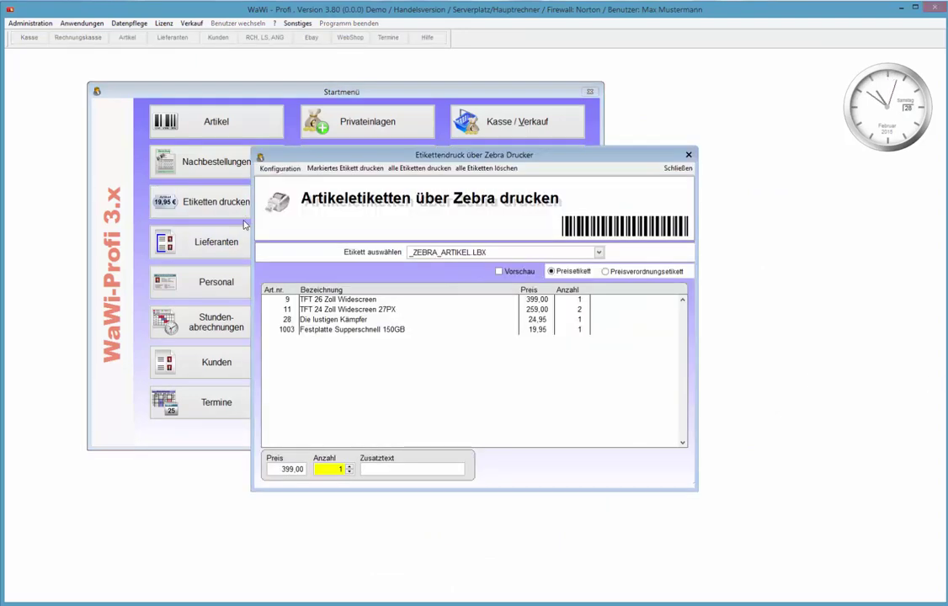
{"action": "left_click", "coordinate": [321, 320]}
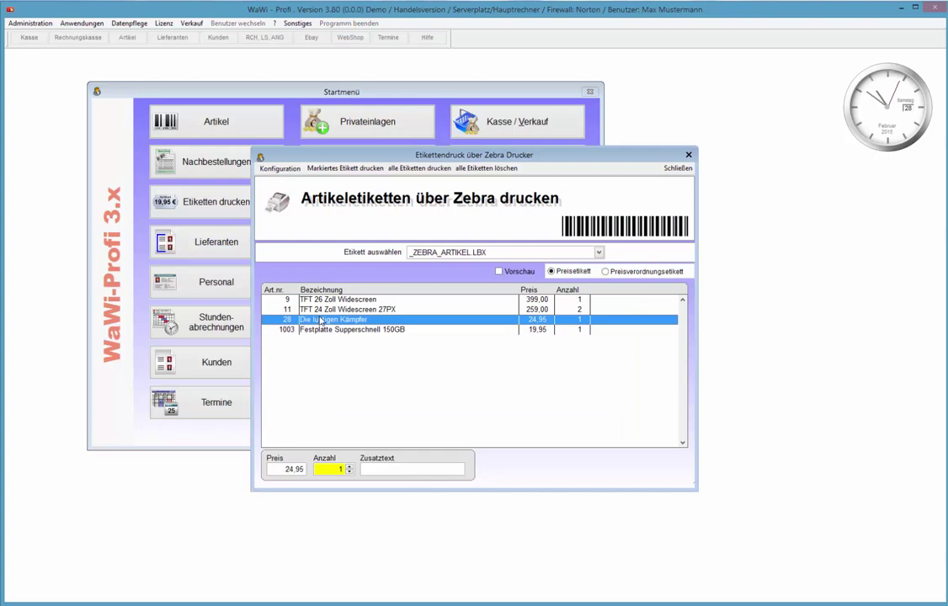
{"action": "left_click", "coordinate": [279, 168]}
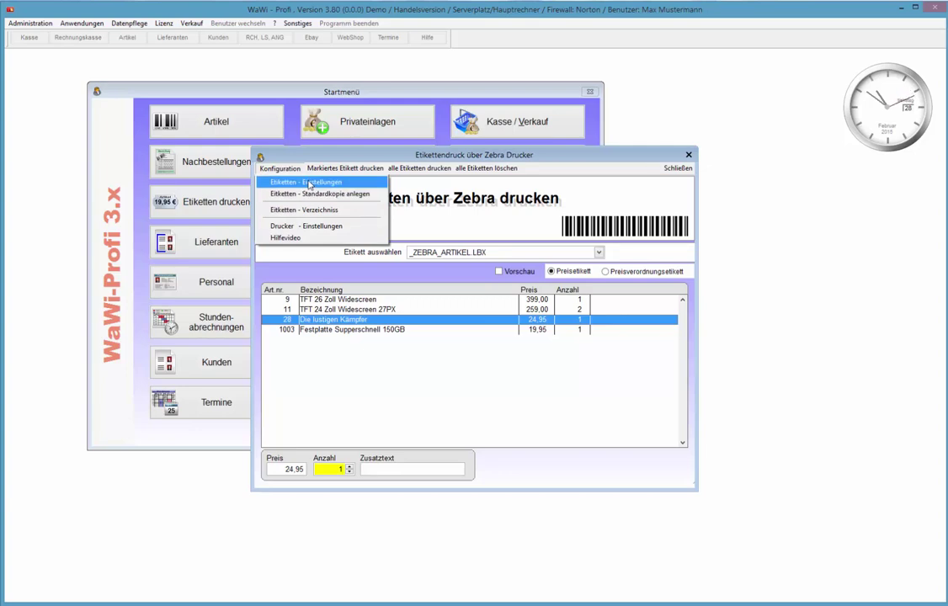
{"action": "left_click", "coordinate": [308, 183]}
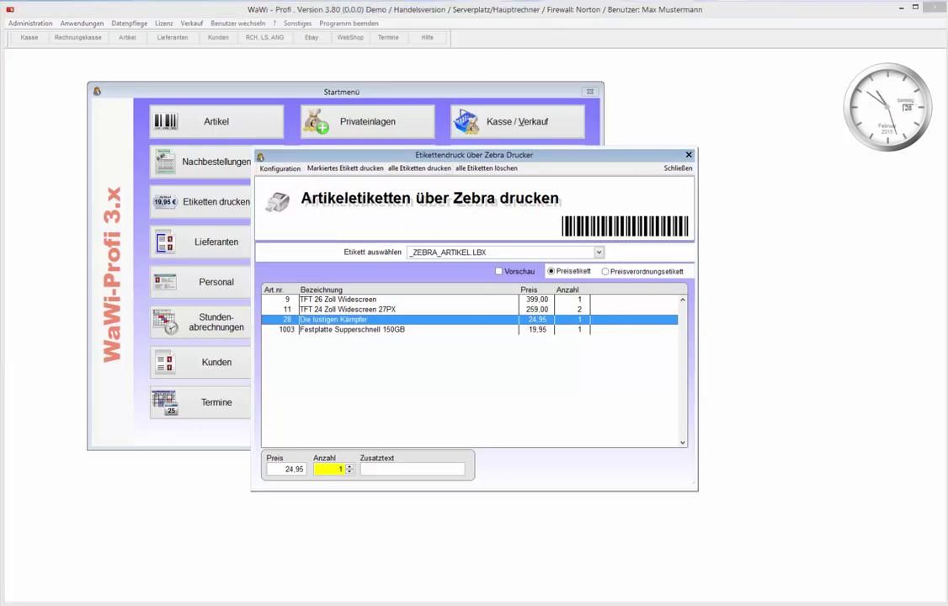
{"action": "left_click", "coordinate": [678, 168]}
{"action": "left_click", "coordinate": [544, 348]}
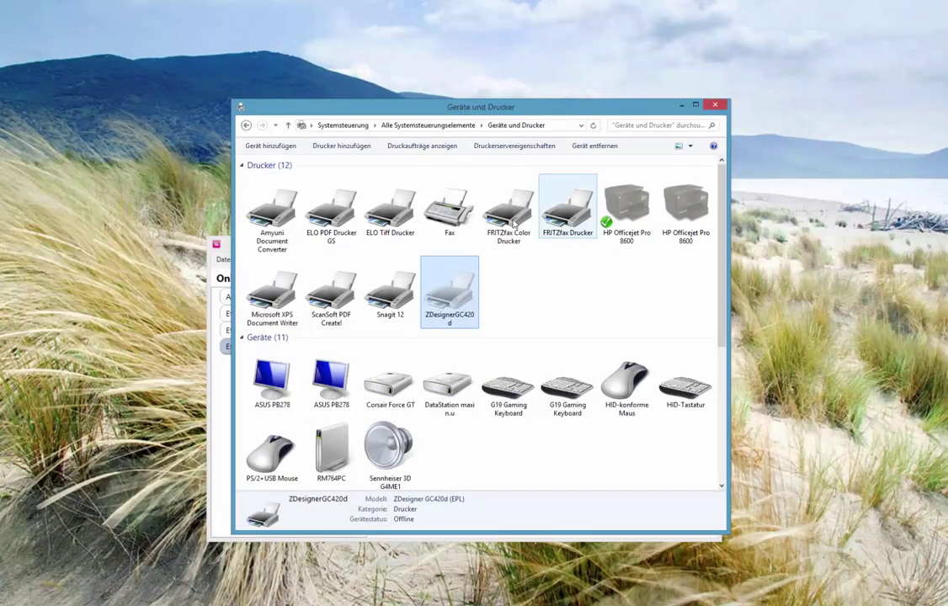
Minimize the online helper and open the printer properties of ZDesignerGC420d in Geräte und Drucker
{"action": "left_click", "coordinate": [220, 387]}
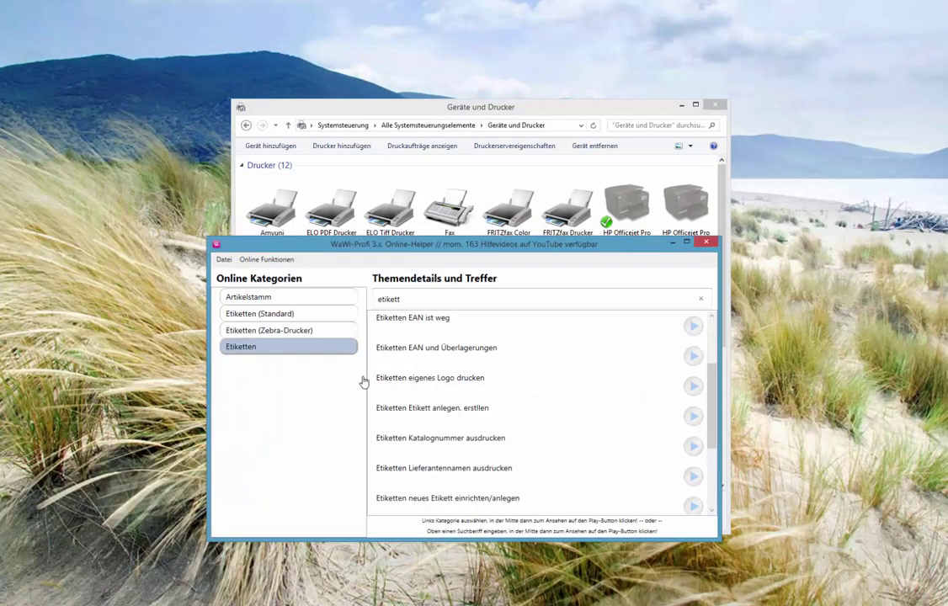
{"action": "left_click", "coordinate": [671, 242]}
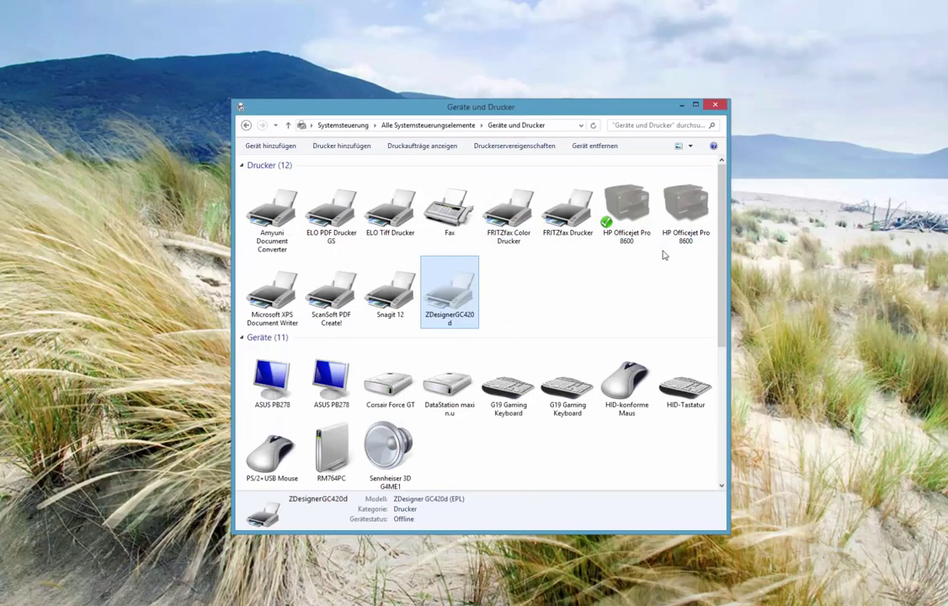
{"action": "right_click", "coordinate": [458, 302]}
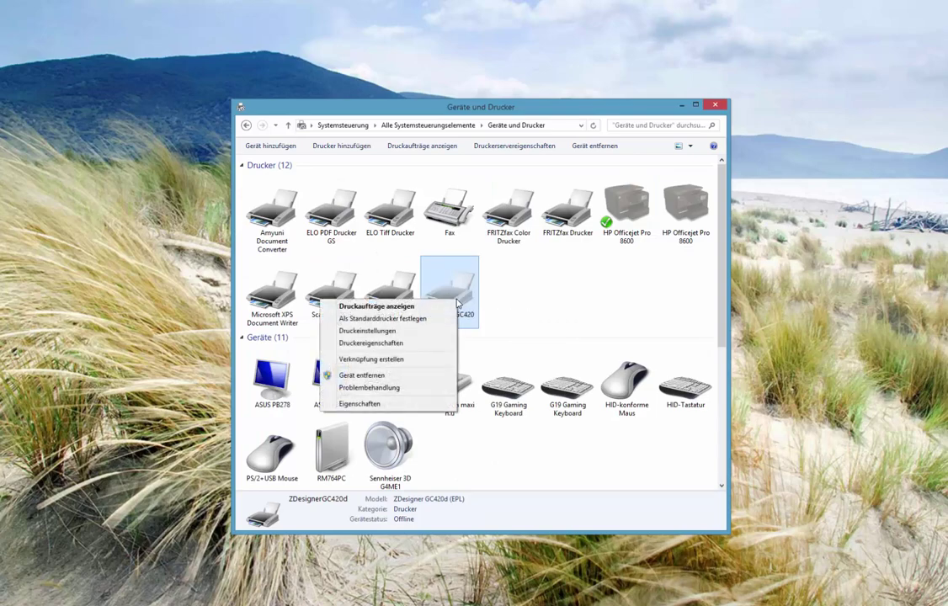
{"action": "left_click", "coordinate": [418, 341]}
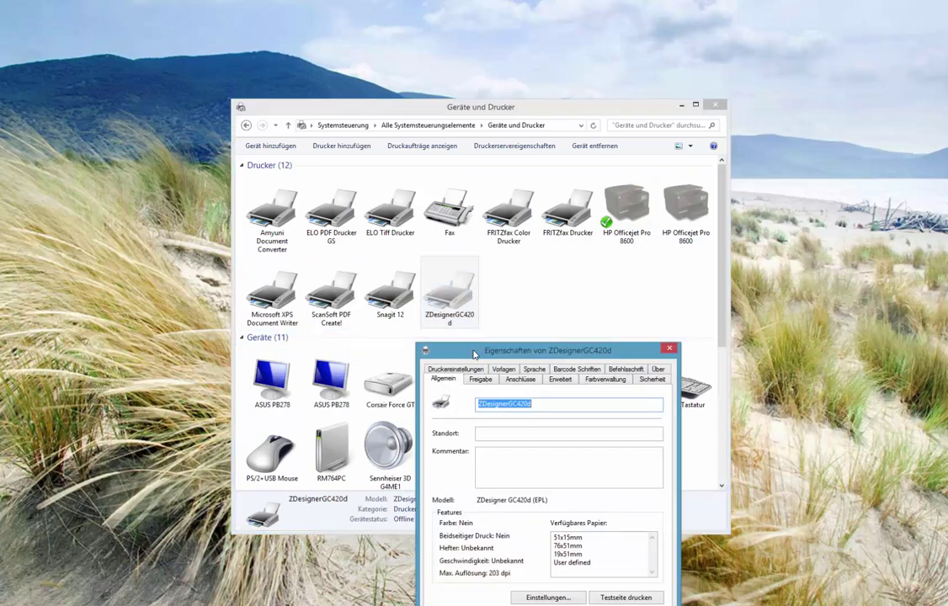
{"action": "left_click_drag", "start_coordinate": [430, 346], "coordinate": [340, 144]}
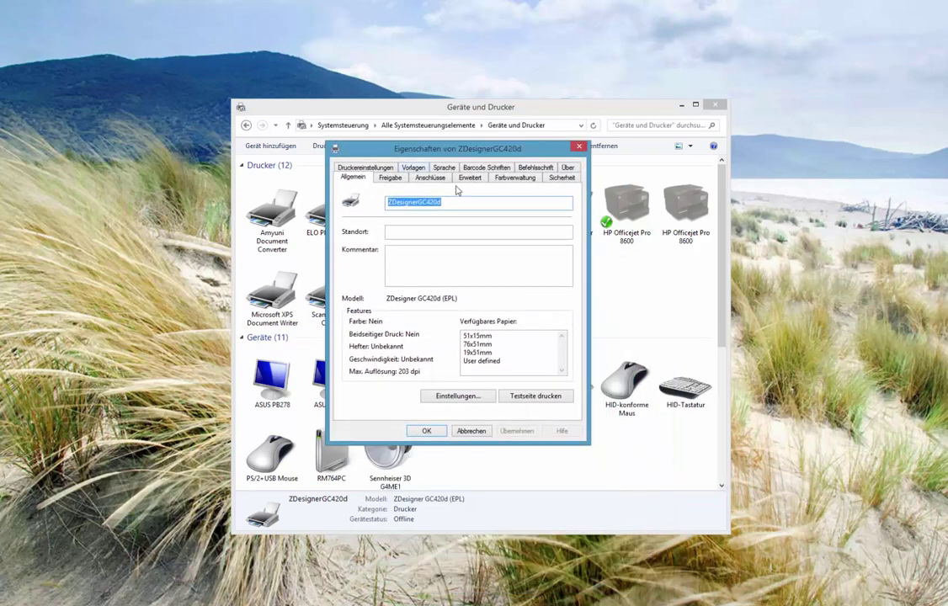
View the defined label templates (Vorlagen) in the ZDesignerGC420d print settings and cancel both dialogs
{"action": "left_click", "coordinate": [463, 396]}
{"action": "left_click_drag", "start_coordinate": [535, 376], "coordinate": [501, 215]}
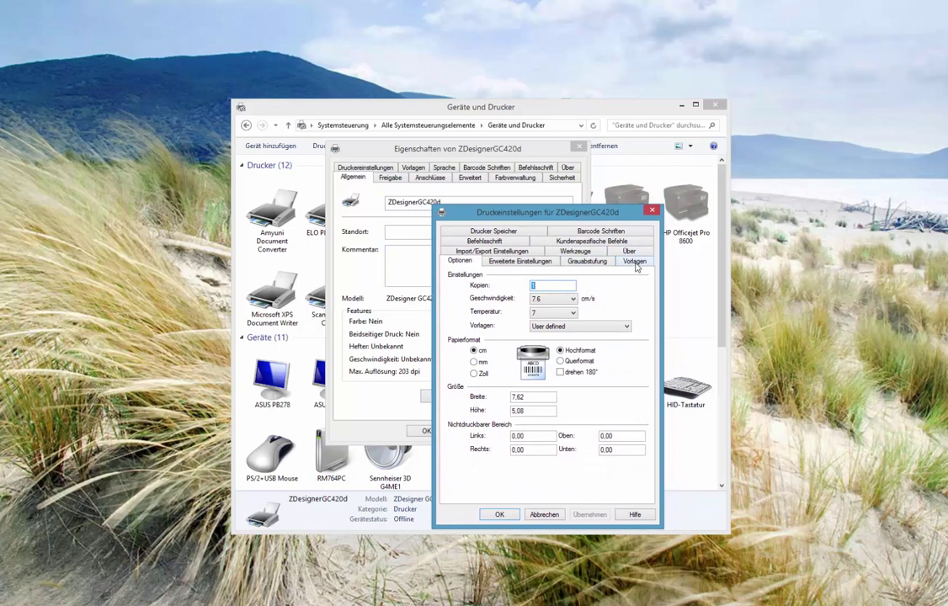
{"action": "left_click", "coordinate": [635, 263]}
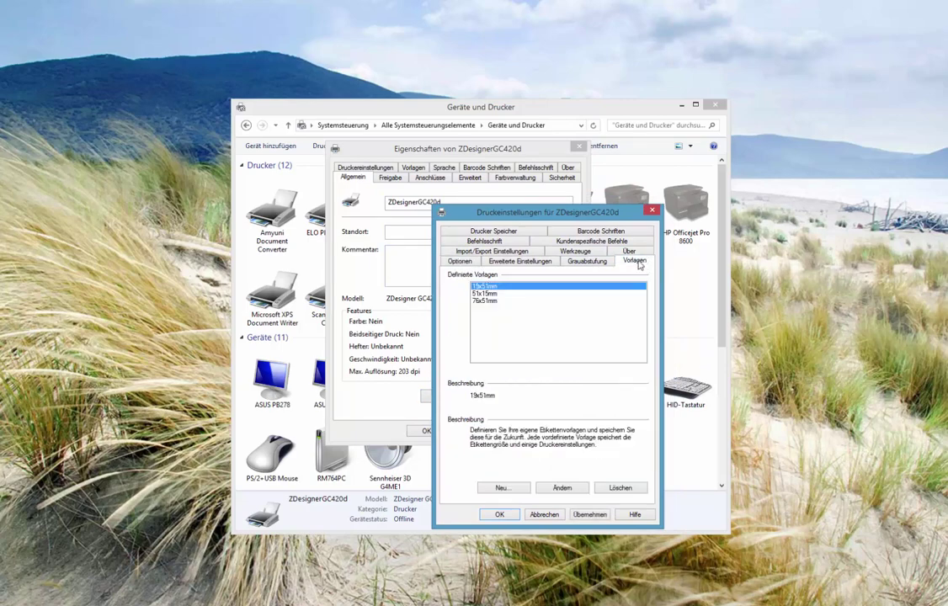
{"action": "left_click", "coordinate": [543, 514]}
{"action": "left_click", "coordinate": [471, 431]}
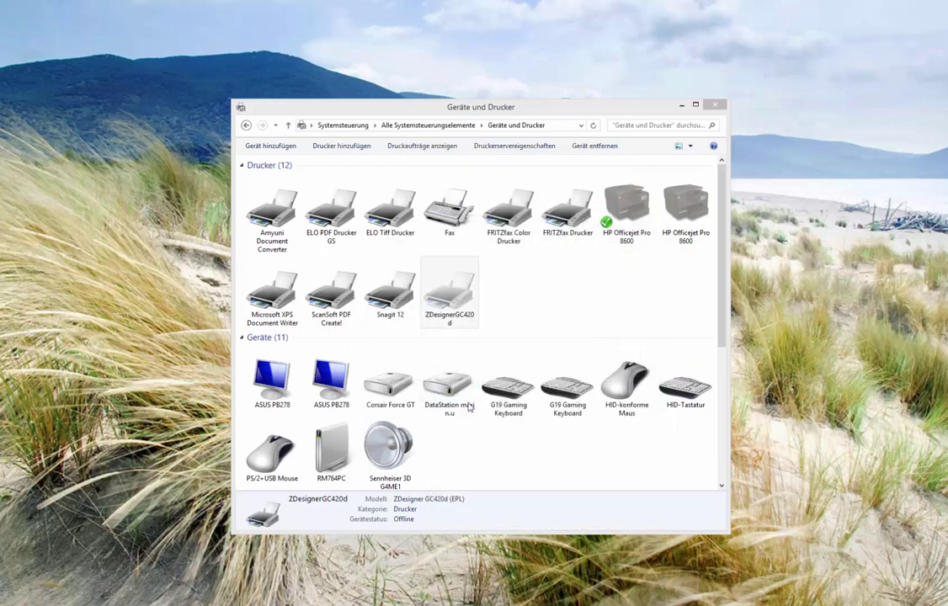
Check the printer name in the ZDesignerGC420d properties and close the Geräte und Drucker window
{"action": "right_click", "coordinate": [452, 295]}
{"action": "left_click", "coordinate": [410, 339]}
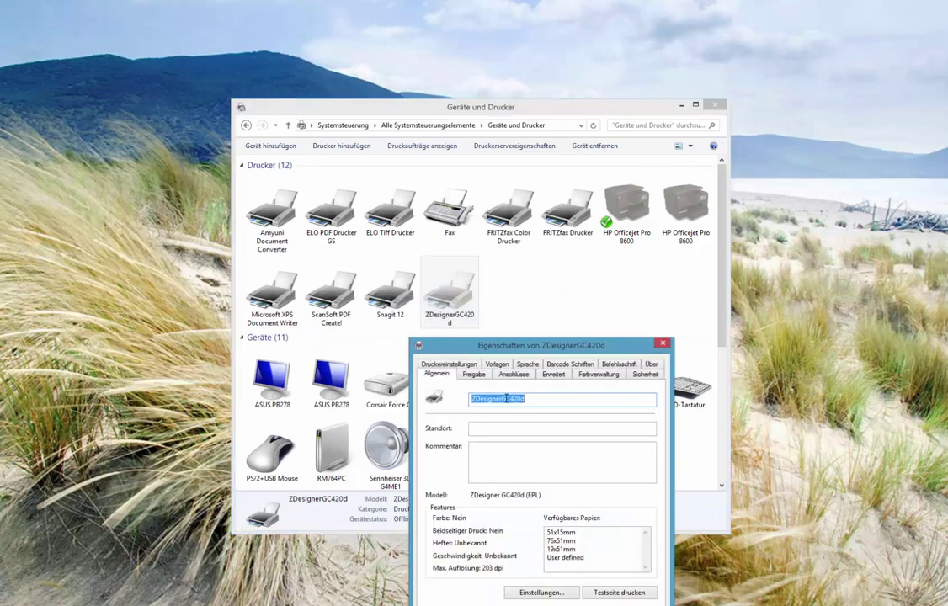
{"action": "left_click_drag", "start_coordinate": [504, 400], "coordinate": [471, 401]}
{"action": "key", "text": "Right"}
{"action": "left_click", "coordinate": [663, 343]}
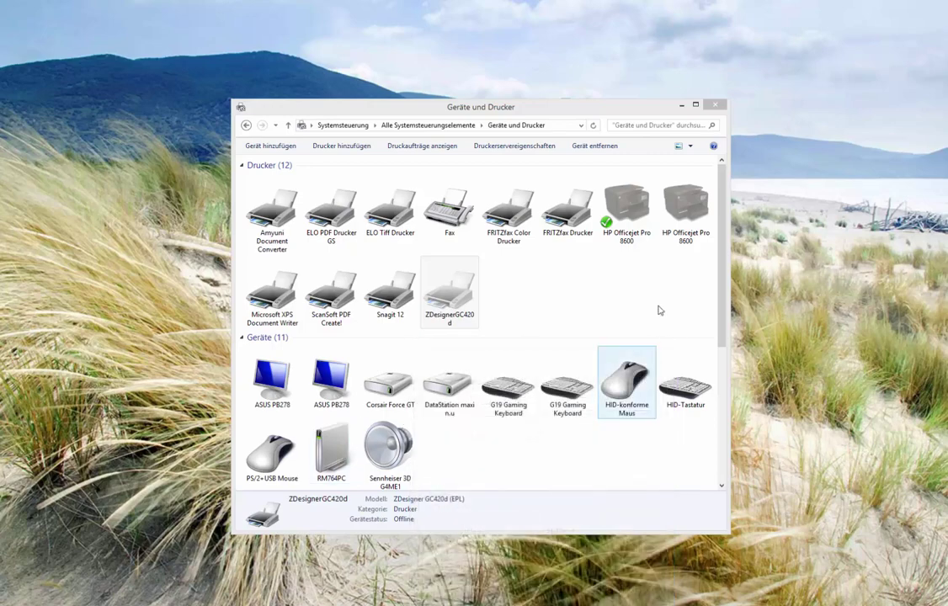
{"action": "left_click", "coordinate": [714, 105]}
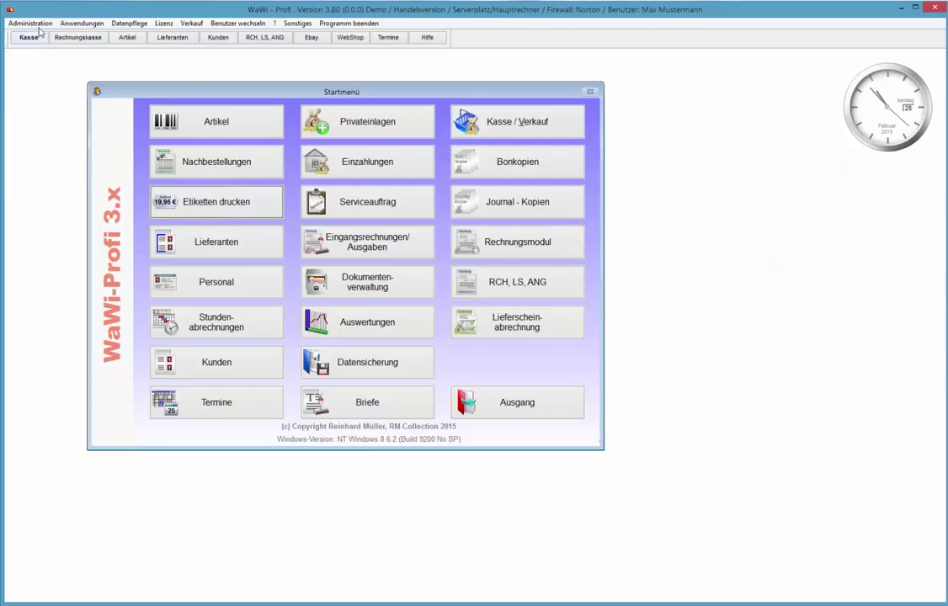
In WaWi-Profi's hardware administration, assign ZDesignerGC420d as the printer for Artikel - Etiketten and leave the administration
{"action": "left_click", "coordinate": [37, 29]}
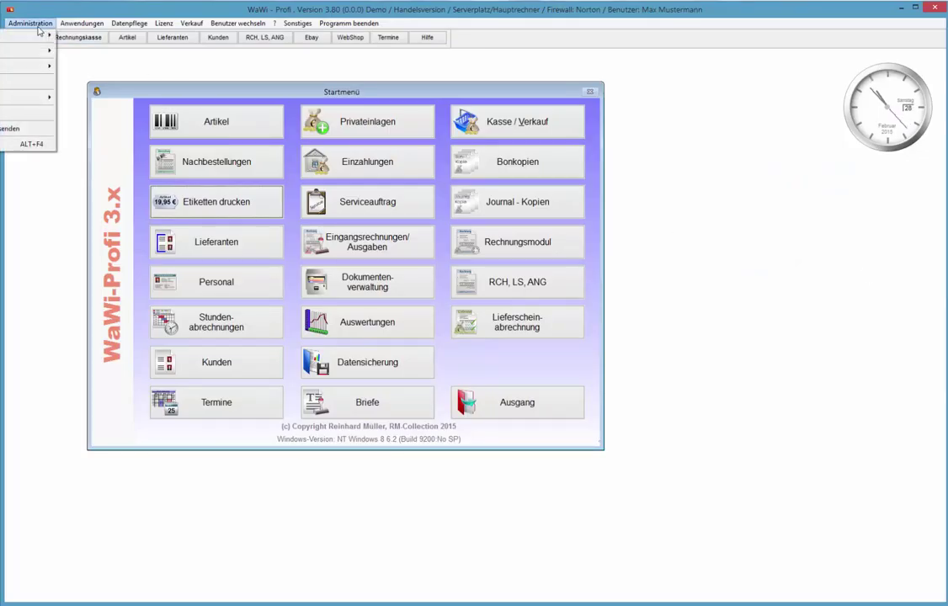
{"action": "left_click", "coordinate": [38, 33]}
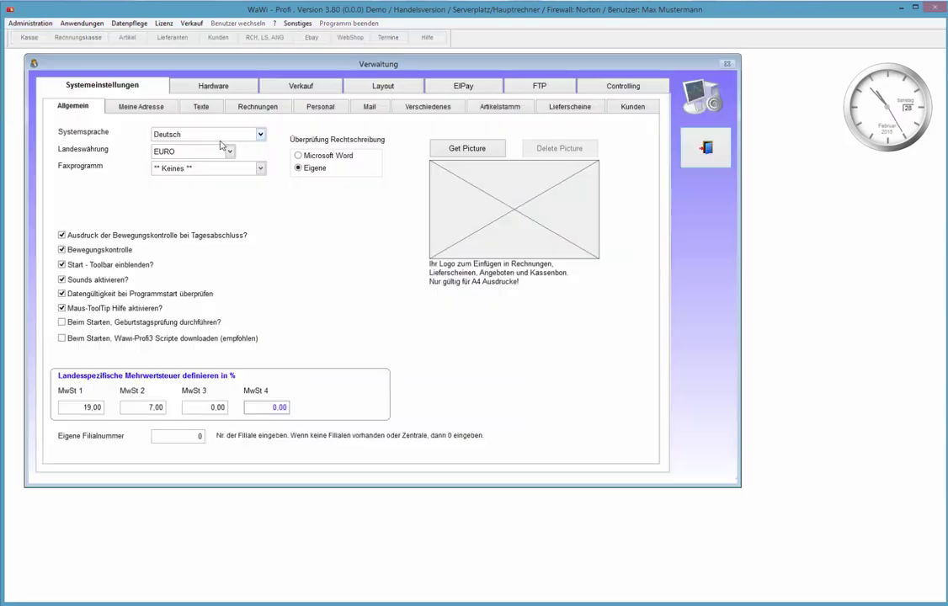
{"action": "left_click", "coordinate": [195, 84]}
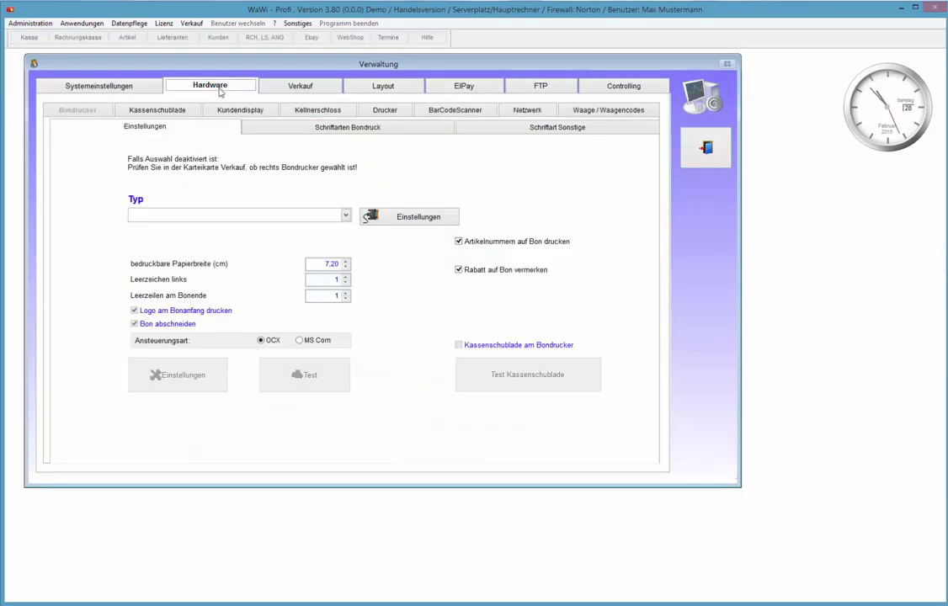
{"action": "left_click", "coordinate": [384, 113]}
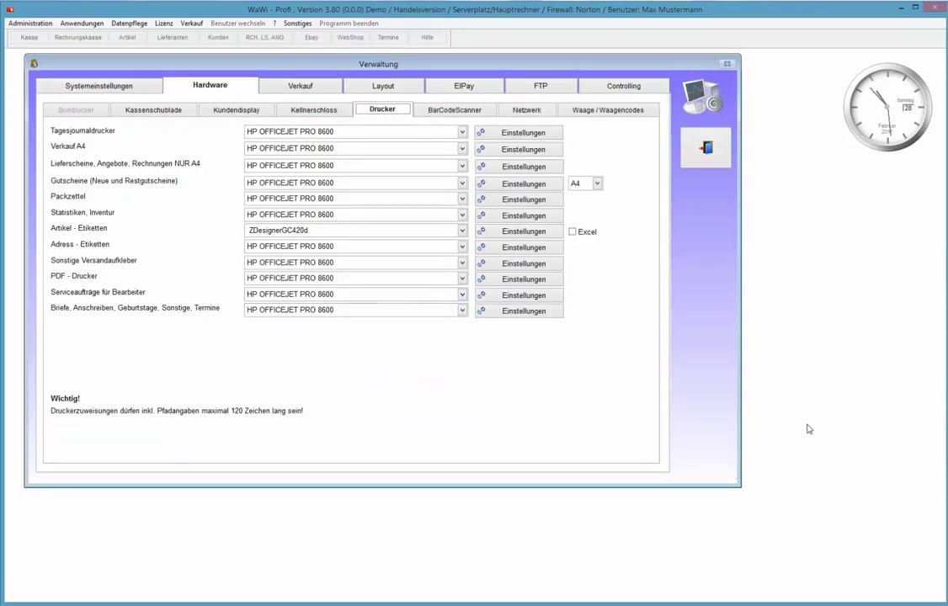
{"action": "left_click", "coordinate": [307, 232]}
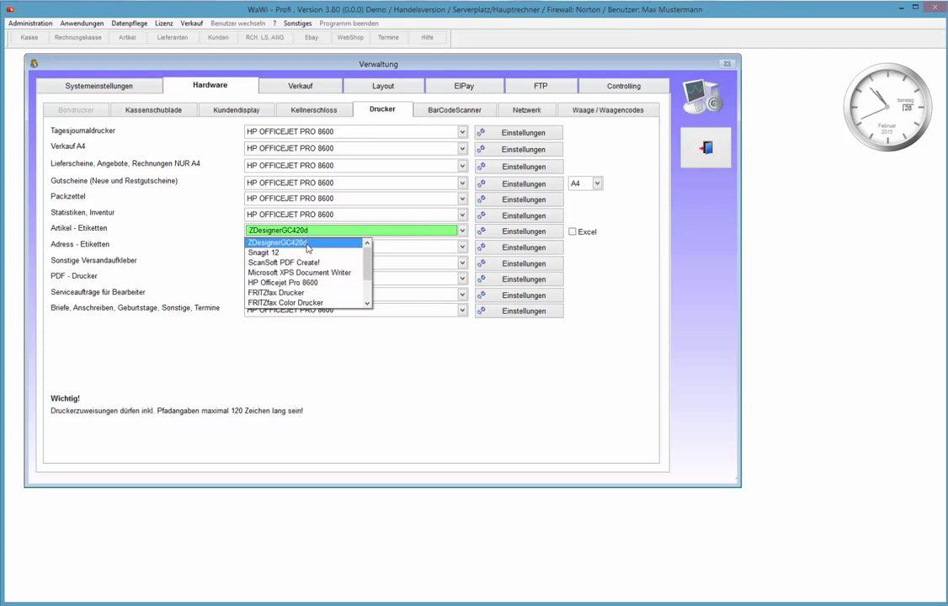
{"action": "scroll", "coordinate": [368, 266], "scroll_direction": "down", "scroll_amount": 1}
{"action": "scroll", "coordinate": [368, 265], "scroll_direction": "up", "scroll_amount": 1}
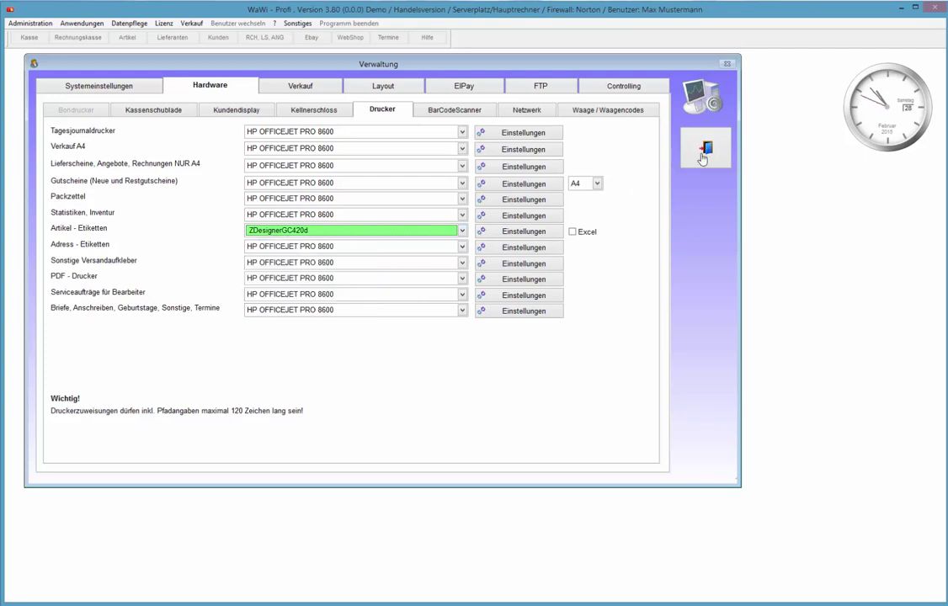
{"action": "left_click", "coordinate": [706, 149]}
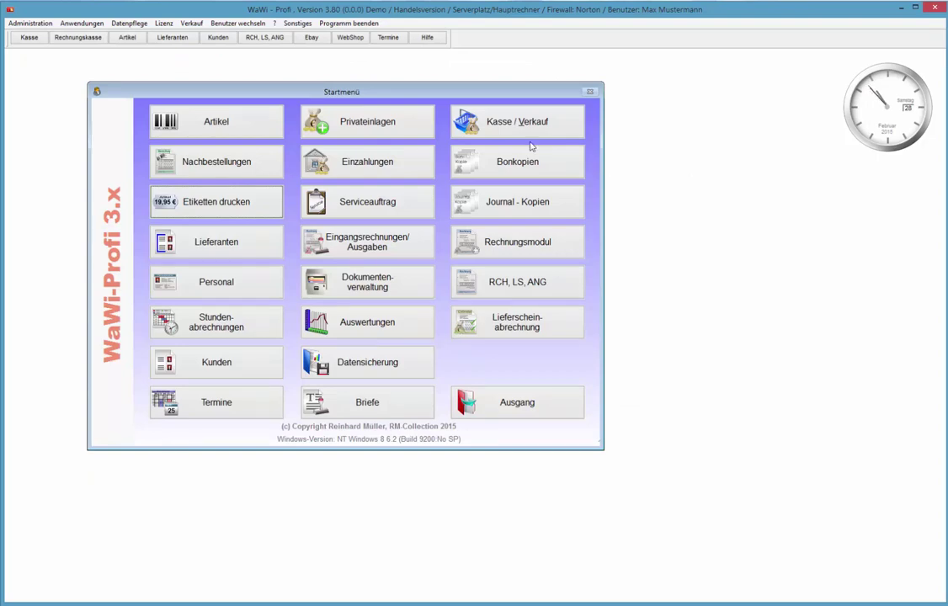
Open the article label printing window for the Zebra printer
{"action": "left_click", "coordinate": [190, 194]}
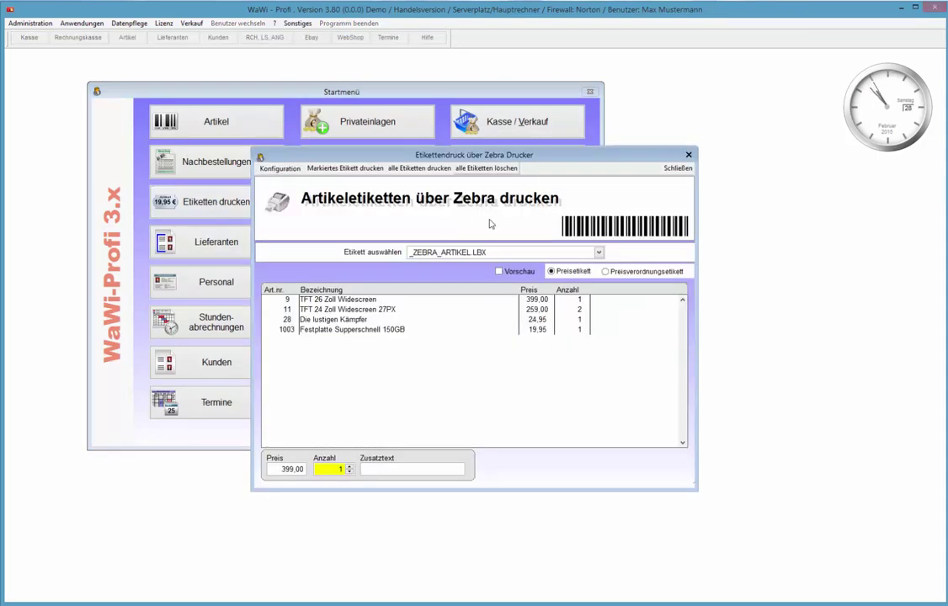